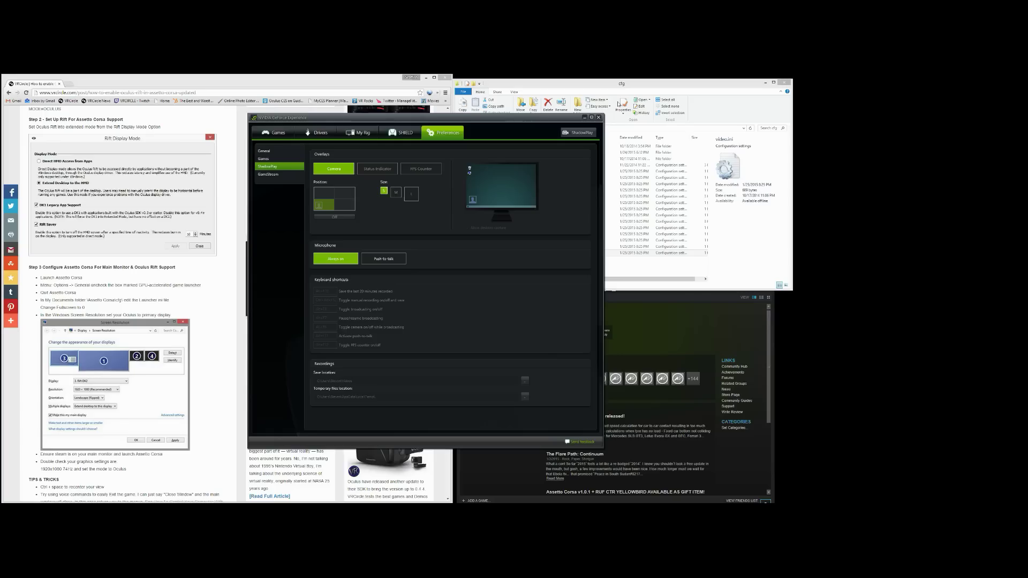
Step: Open video.ini from the Assetto Corsa cfg folder and highlight its [VIDEO] and [CAMERA] sections for review
scroll(209, 310, up, 7)
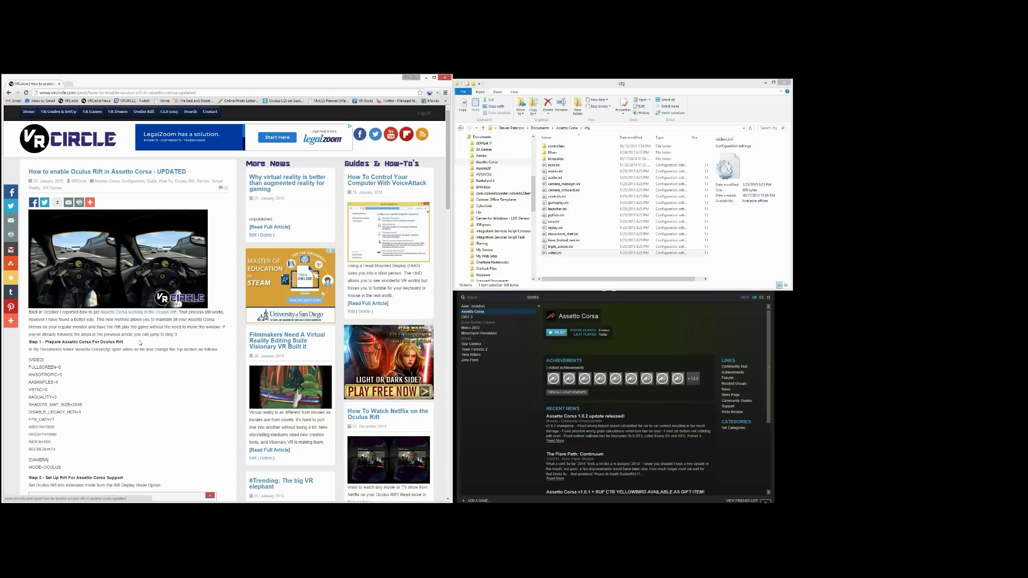
scroll(148, 350, down, 1)
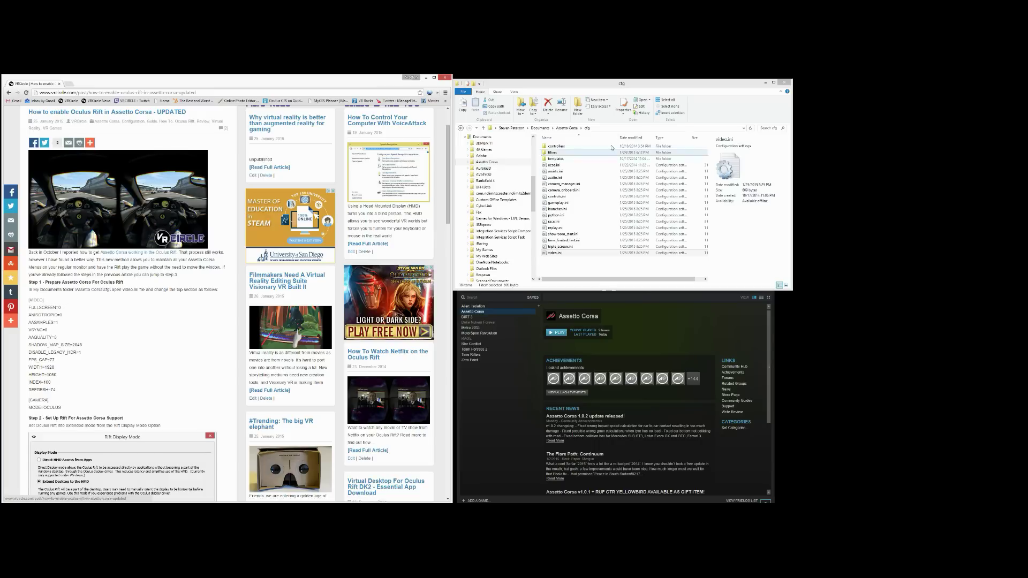
click(589, 253)
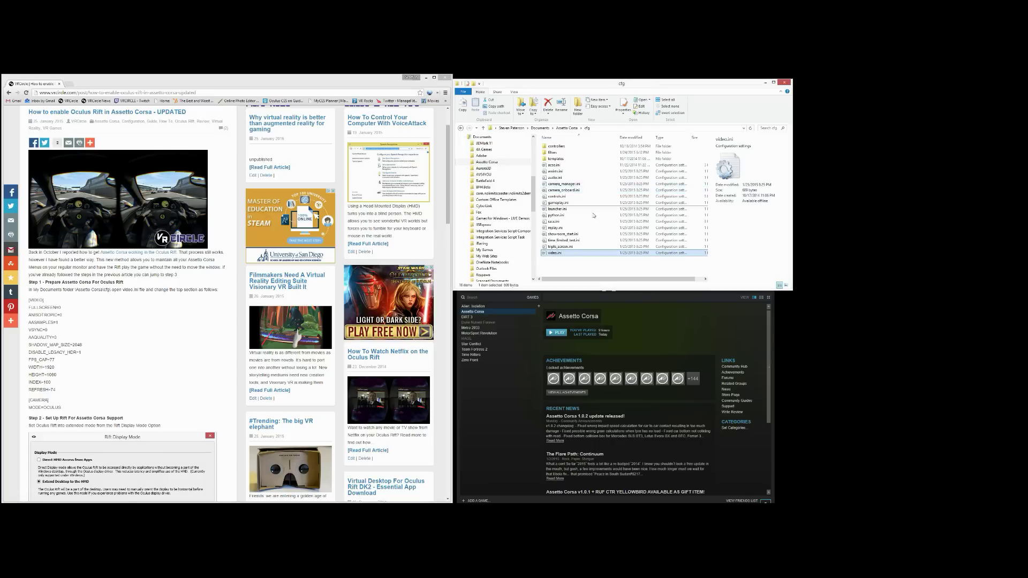
double_click(555, 253)
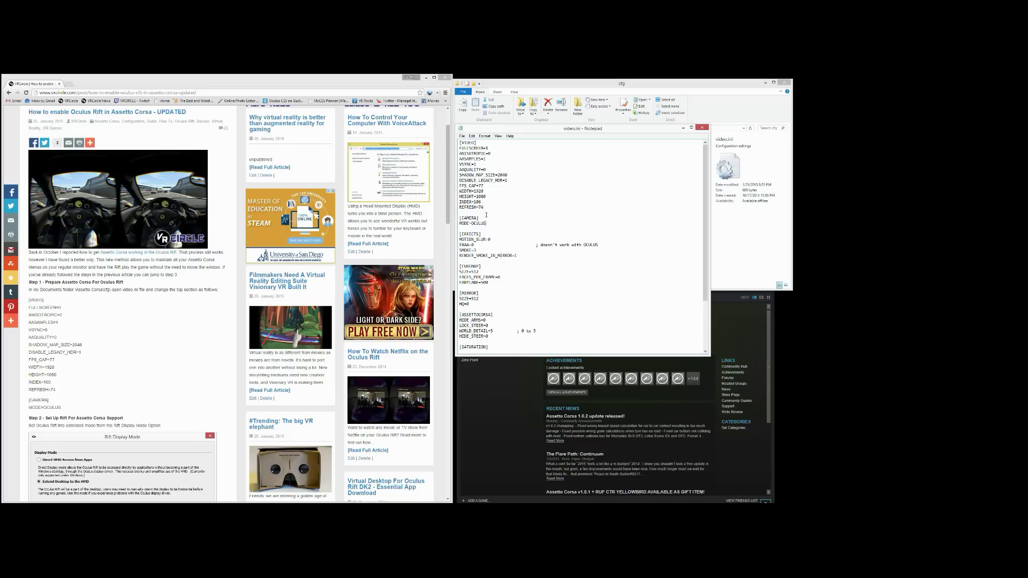
drag(485, 223, 447, 138)
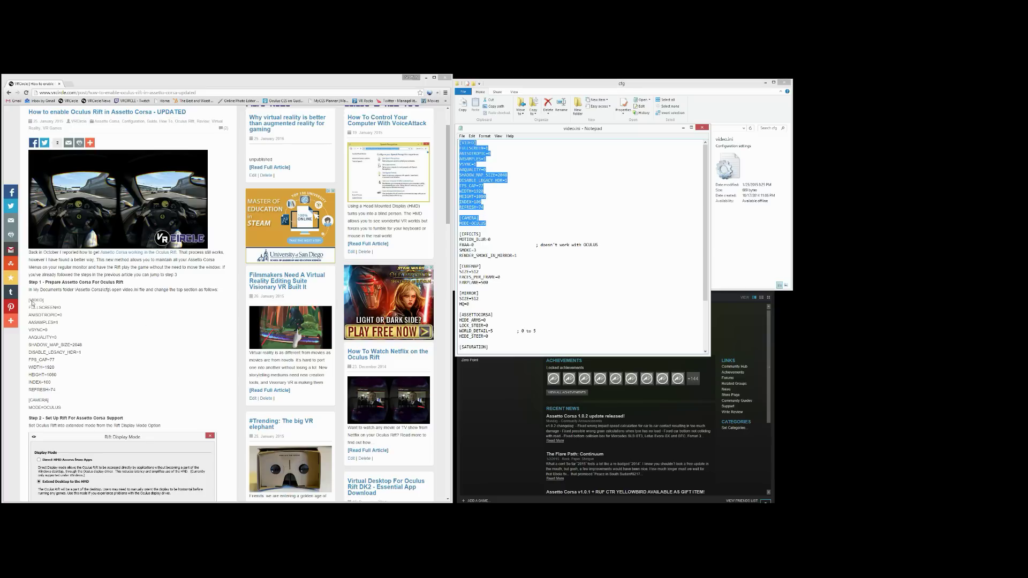
Step: Highlight the article's recommended [VIDEO] and [CAMERA] settings for comparison, and close video.ini
click(76, 323)
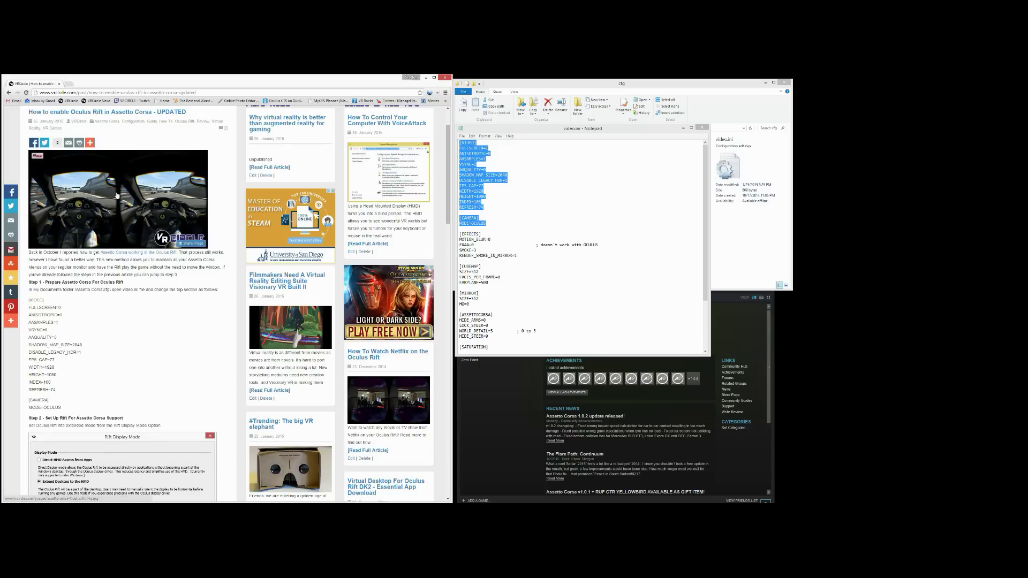
drag(28, 300, 67, 407)
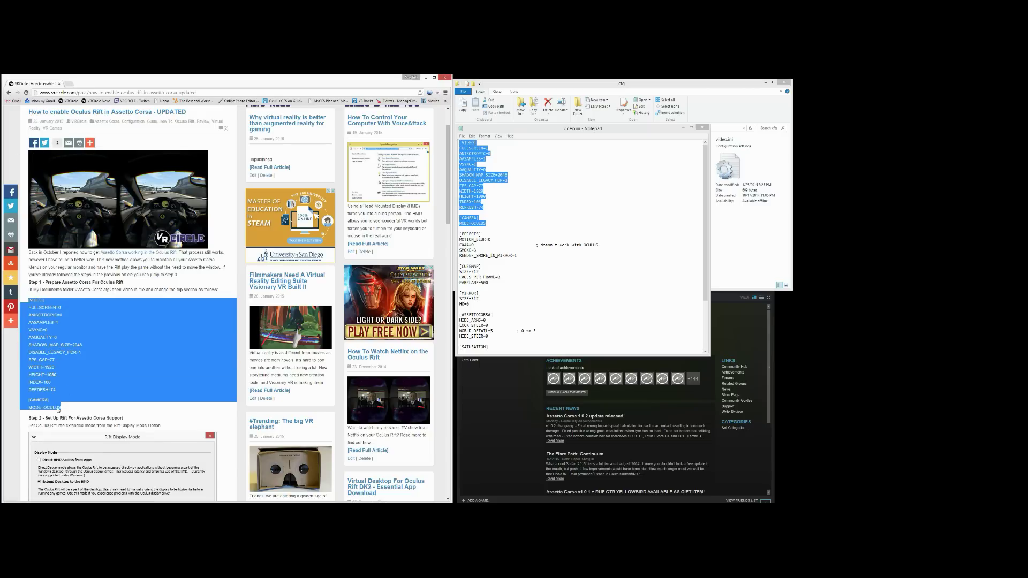
click(121, 371)
scroll(121, 371, down, 2)
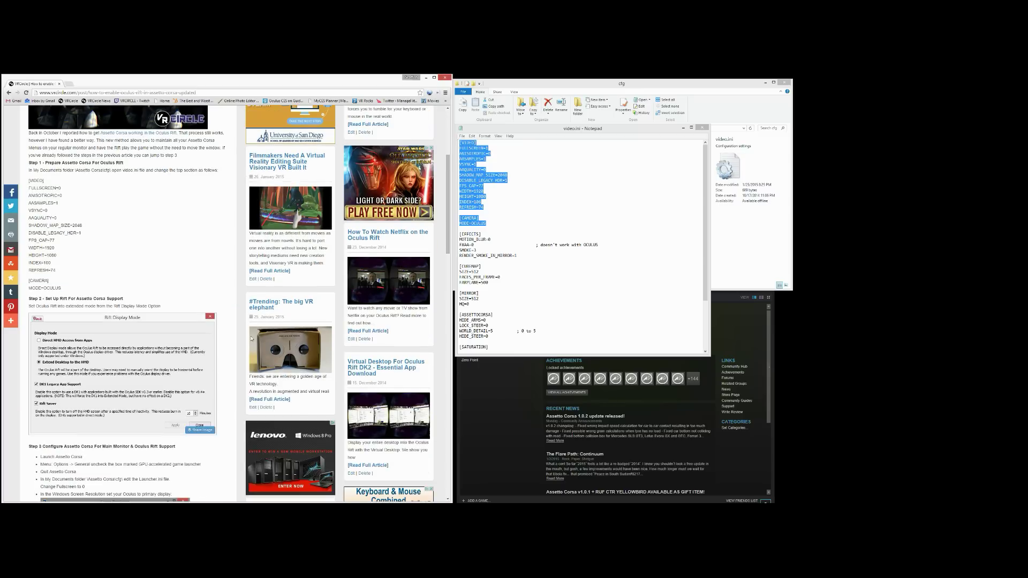
click(700, 128)
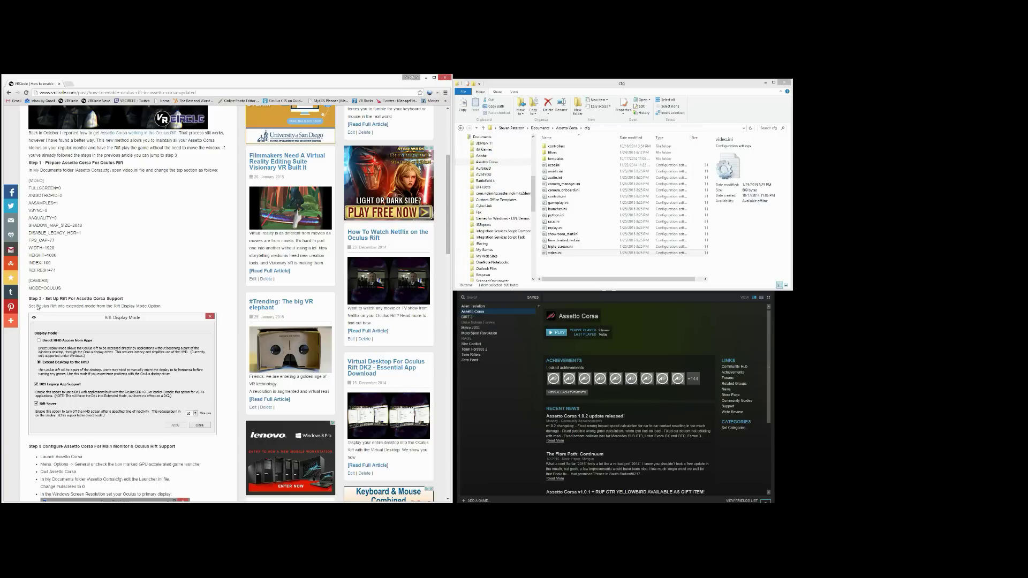
Step: Open the Oculus Rift Display Mode settings, check the Extend Desktop to the HMD option, and close the dialog
mouse_move(875, 503)
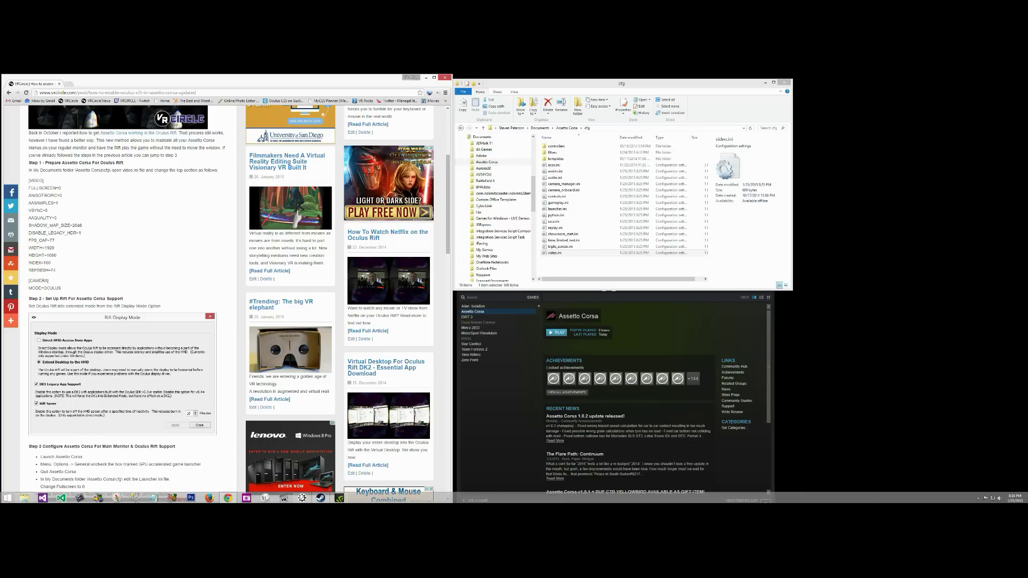
click(978, 498)
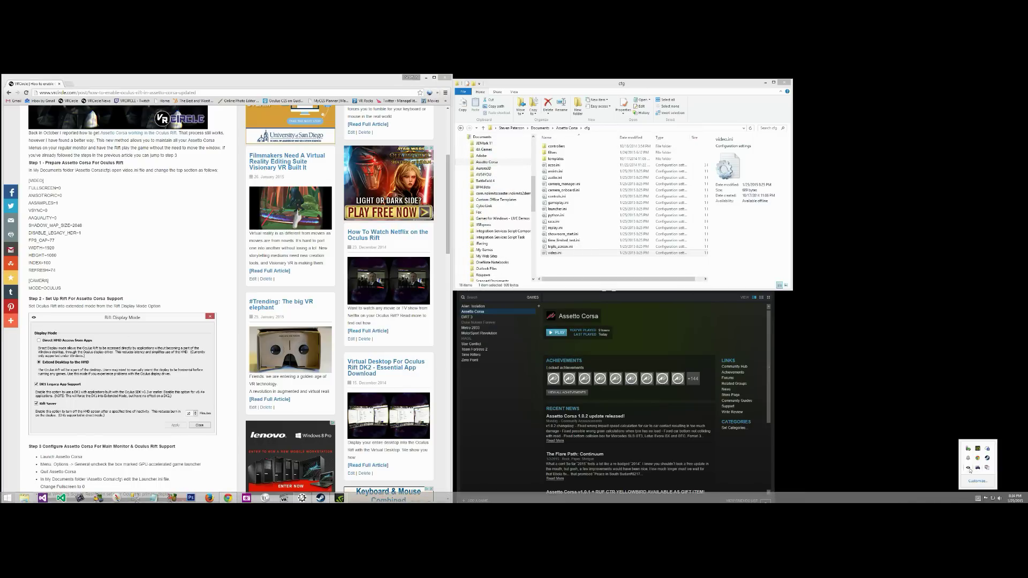
right_click(969, 468)
click(994, 478)
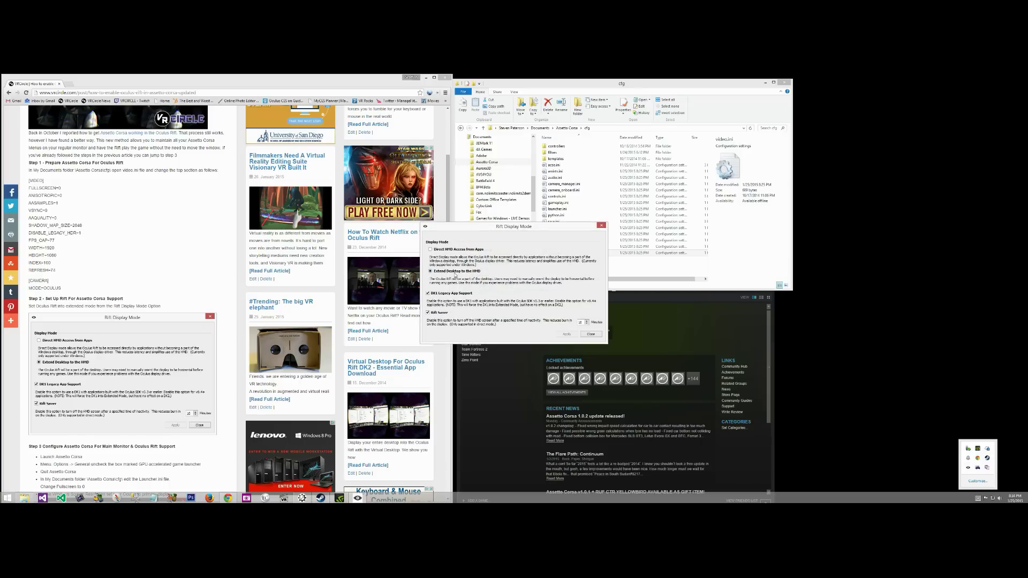
click(591, 334)
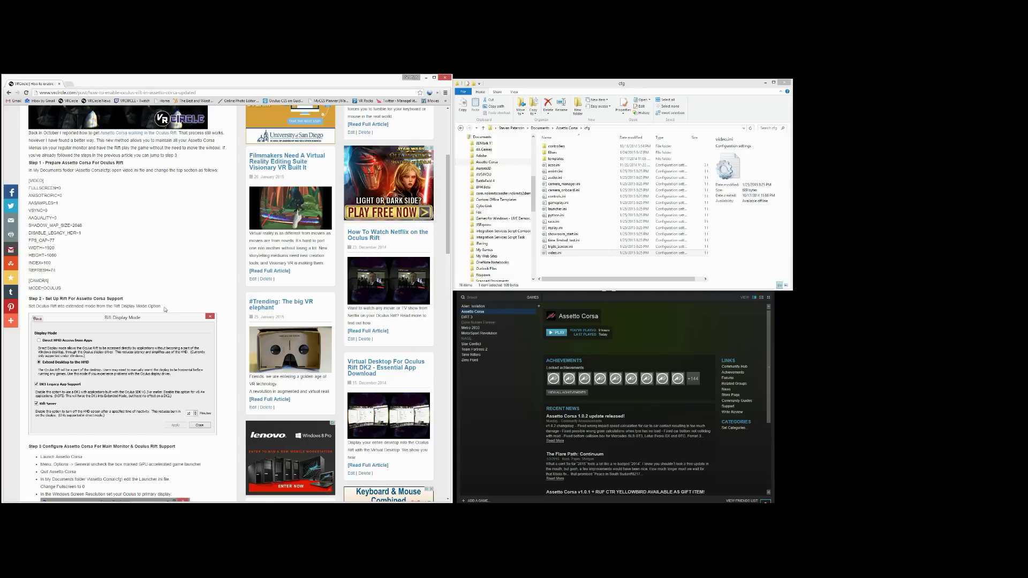
Step: Check the GPU accelerated game launcher setting in Assetto Corsa's General options and quit the game
scroll(144, 290, down, 2)
scroll(143, 289, down, 1)
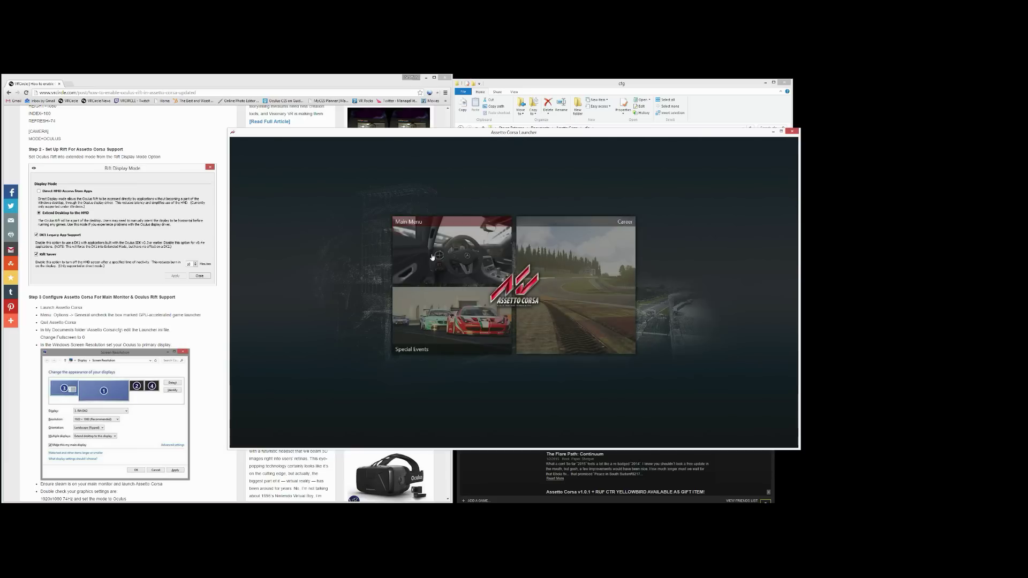
click(434, 260)
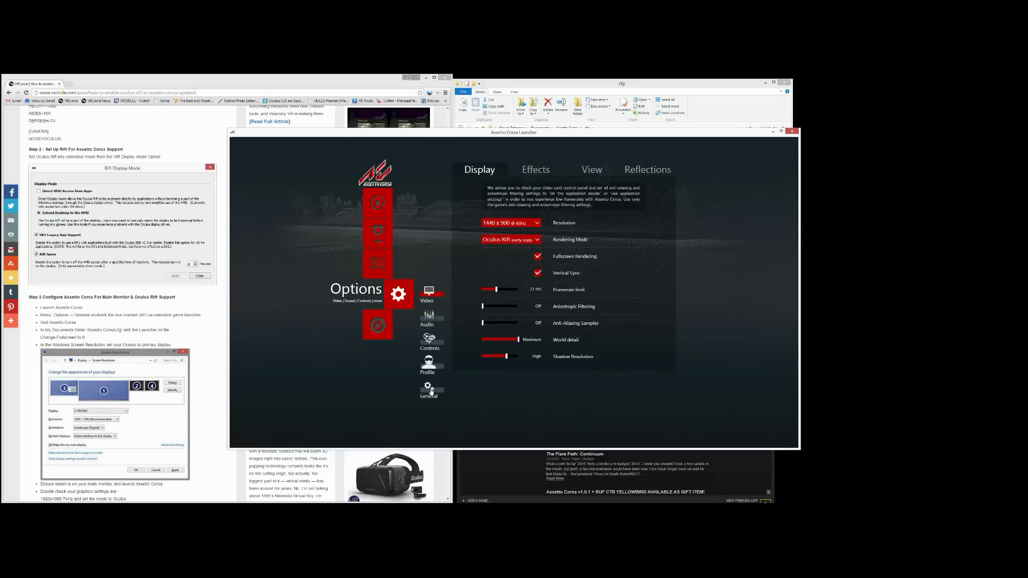
click(430, 389)
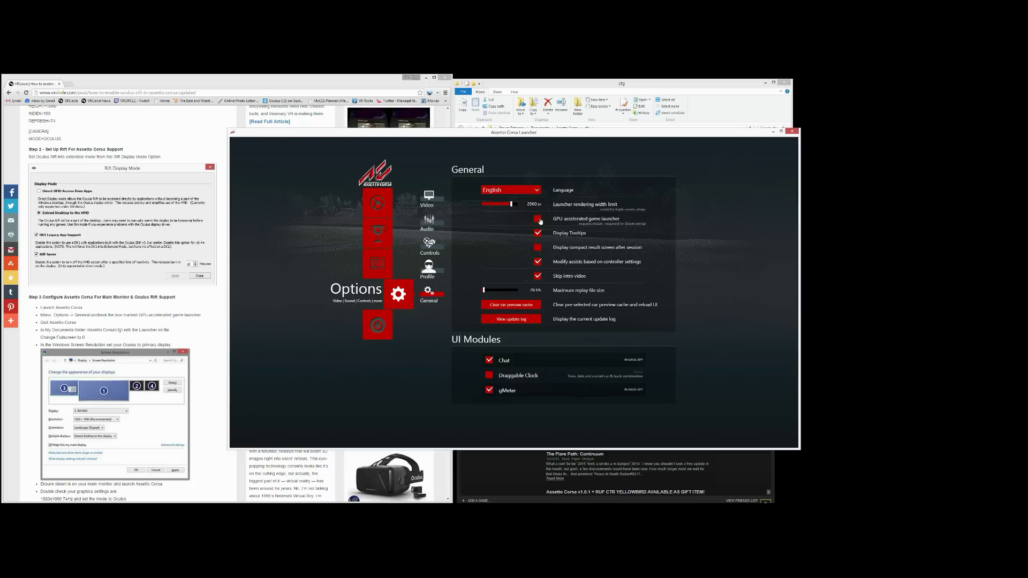
click(382, 324)
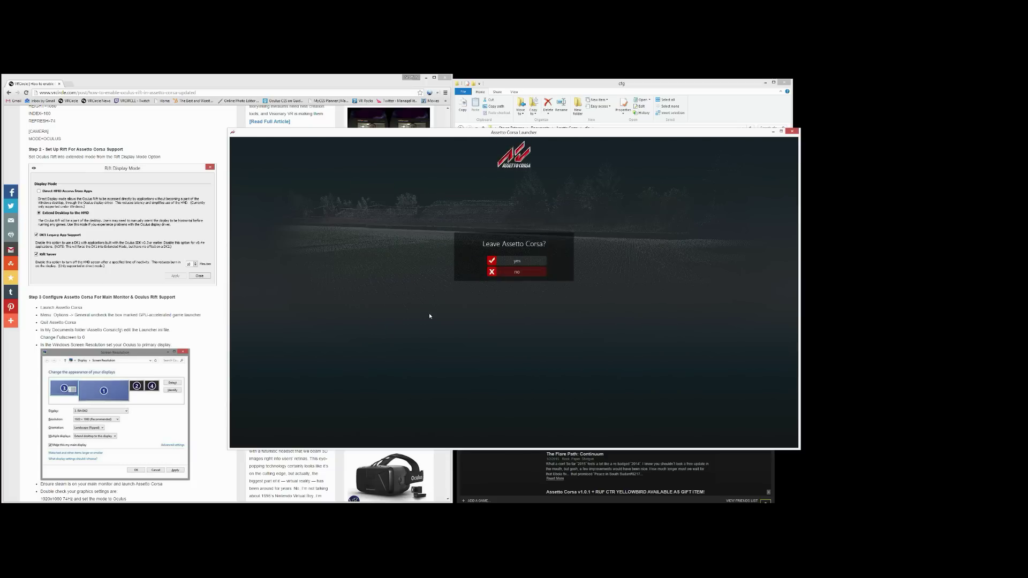
click(510, 264)
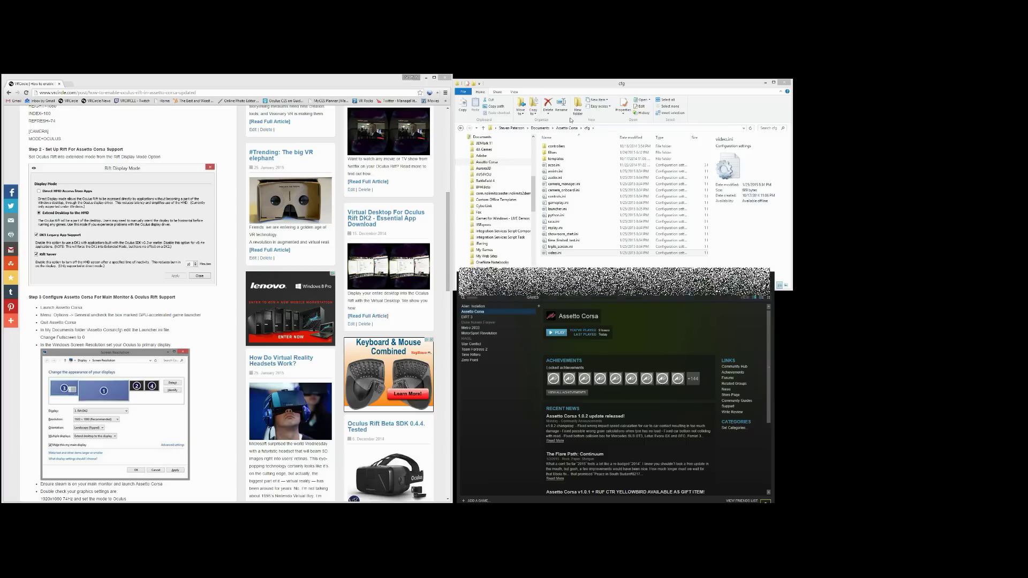
Step: Open launcher.ini from the cfg folder, highlight the FULLSCREEN line to check its value, and close the file
click(566, 261)
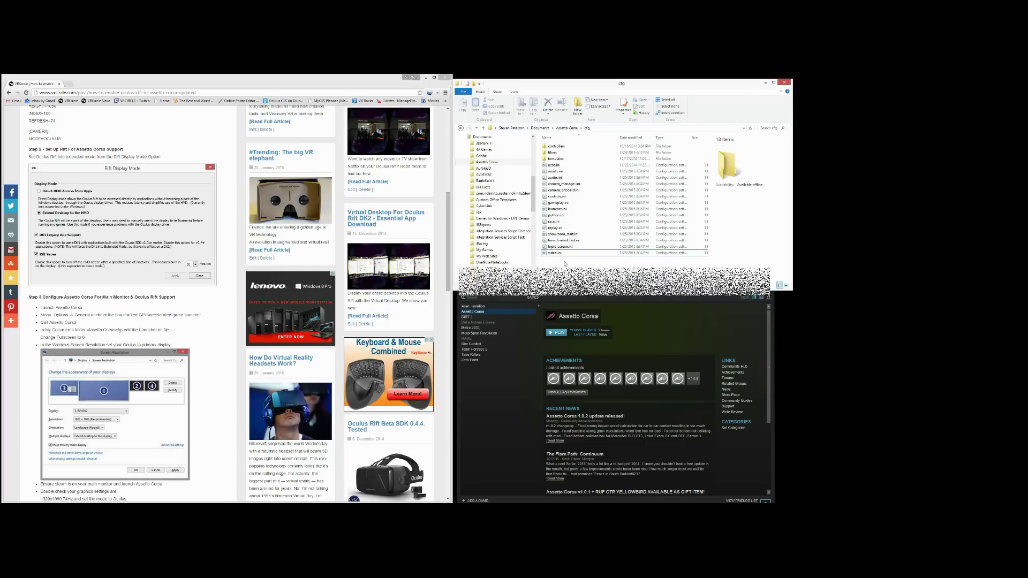
double_click(568, 210)
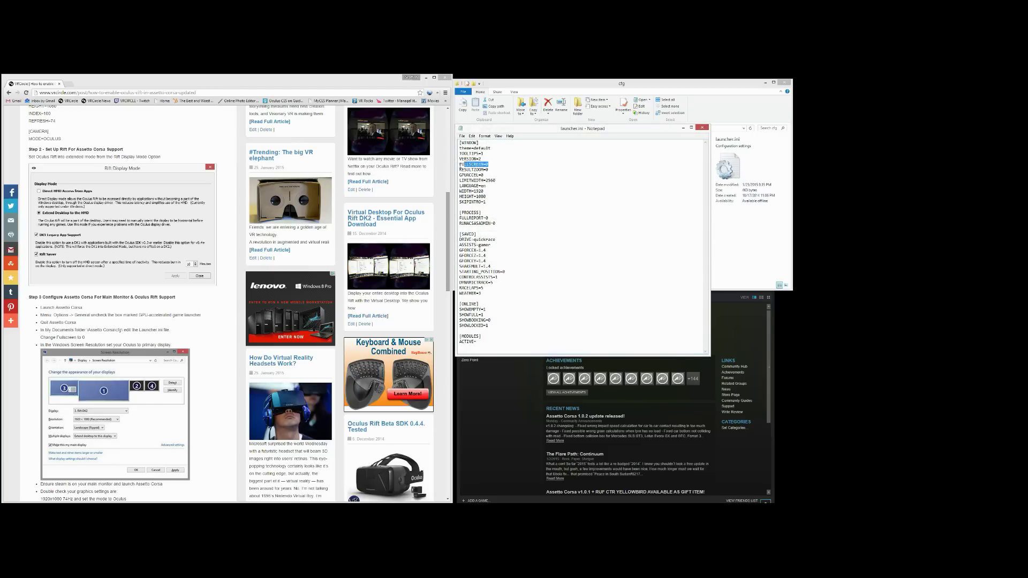
drag(461, 168, 459, 165)
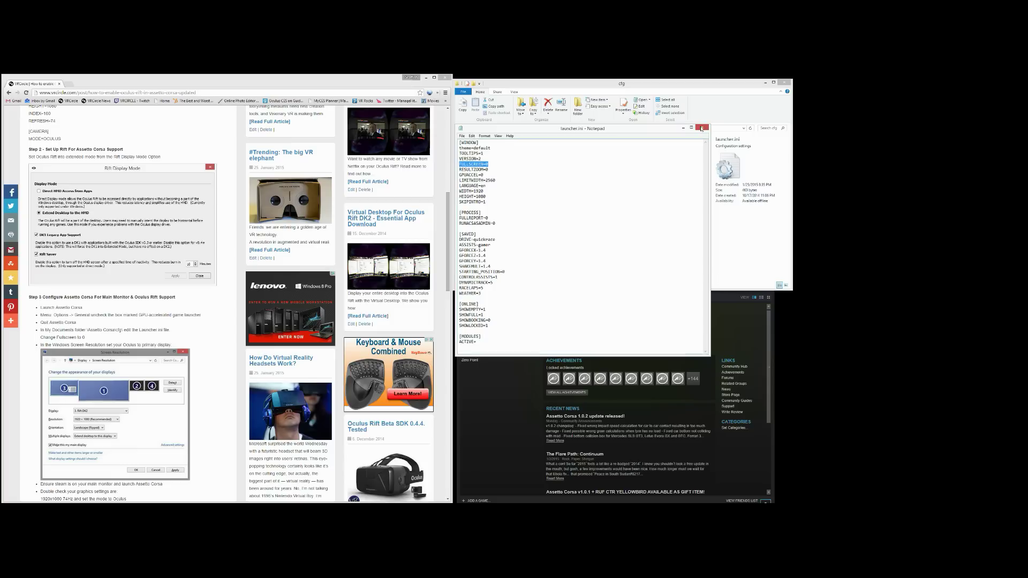
click(702, 127)
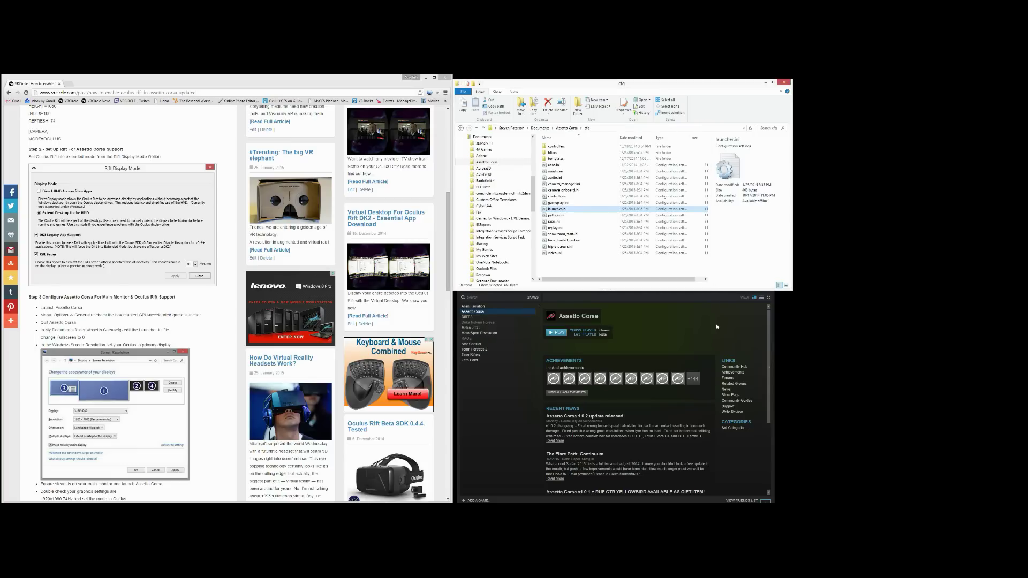
Step: Make display 3, the Rift DK2, the main display in the Windows screen resolution settings
right_click(801, 321)
click(824, 373)
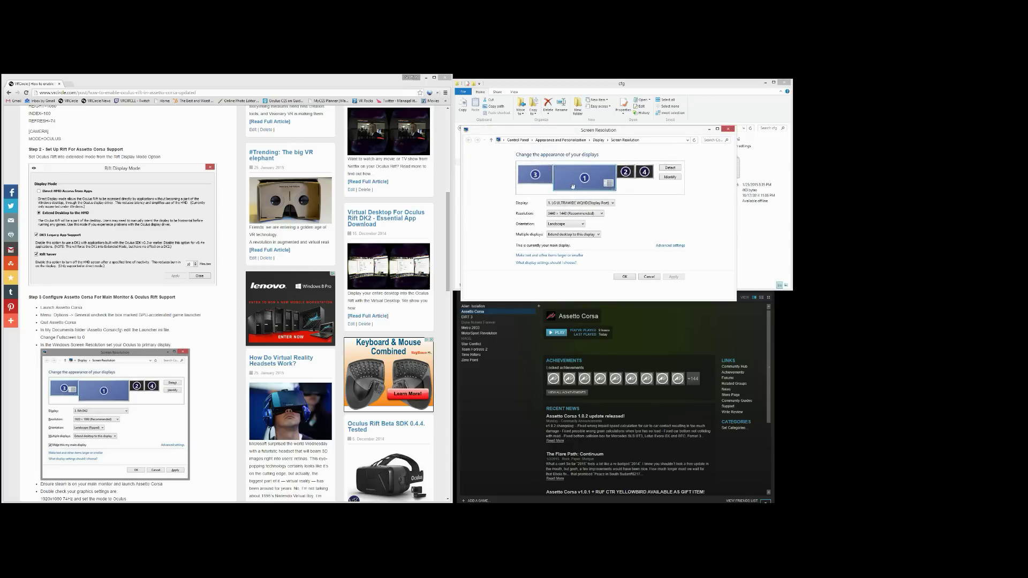
click(535, 175)
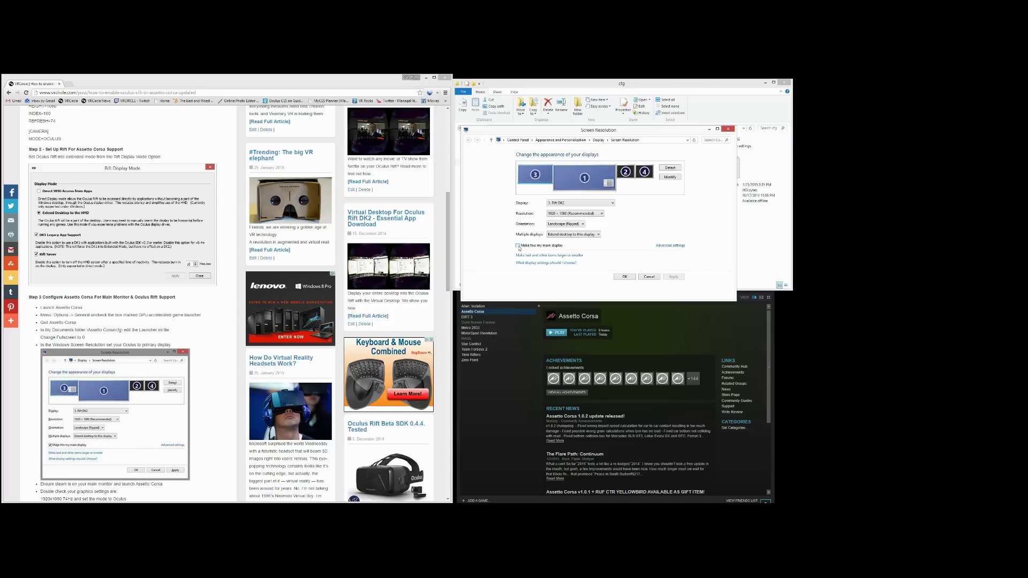
click(518, 246)
click(624, 277)
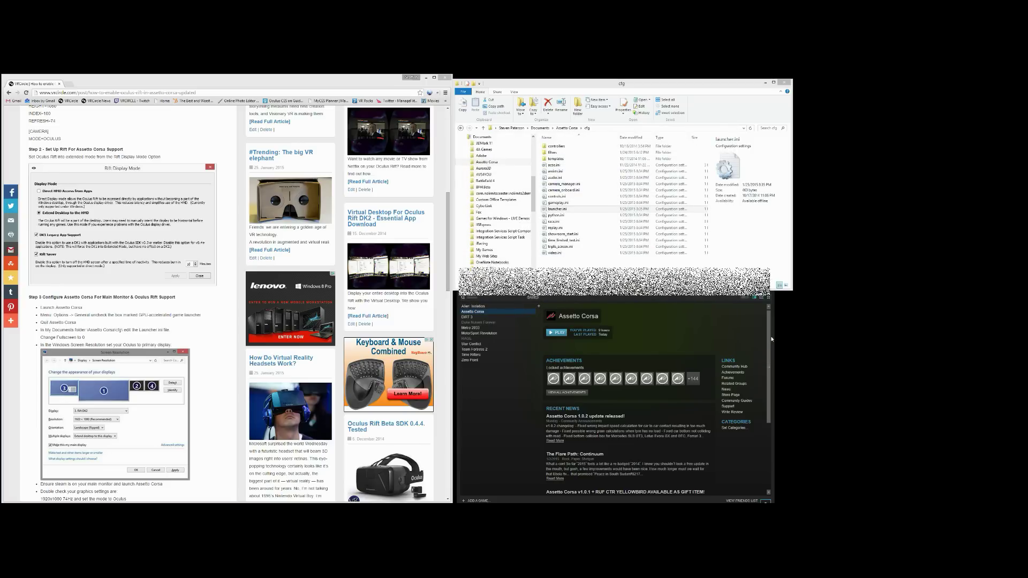
Step: Launch Assetto Corsa from the Steam library
click(557, 333)
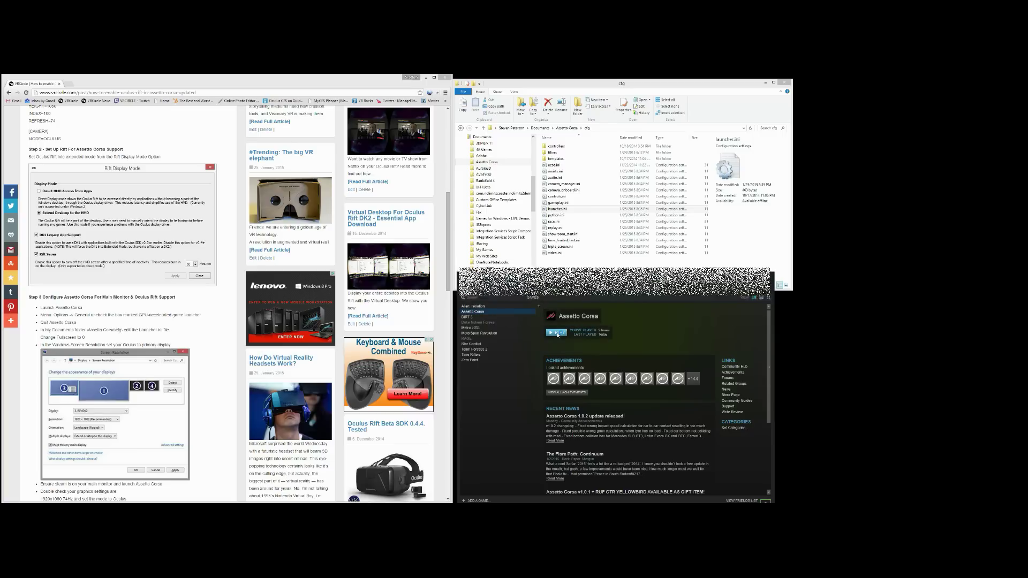